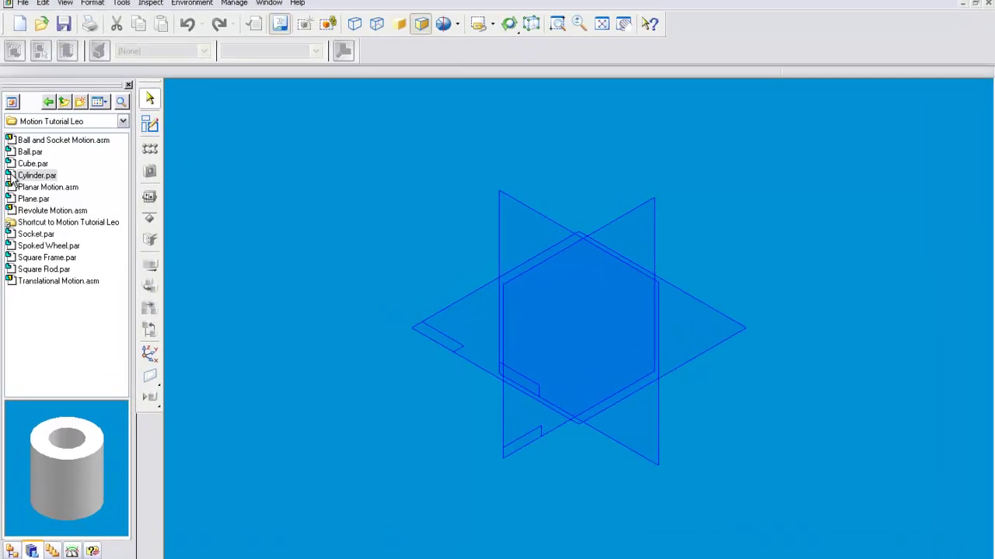
Place Cylinder.par into the empty assembly and begin dragging in Spoked Wheel.par.
left_click_drag(11, 178, 486, 323)
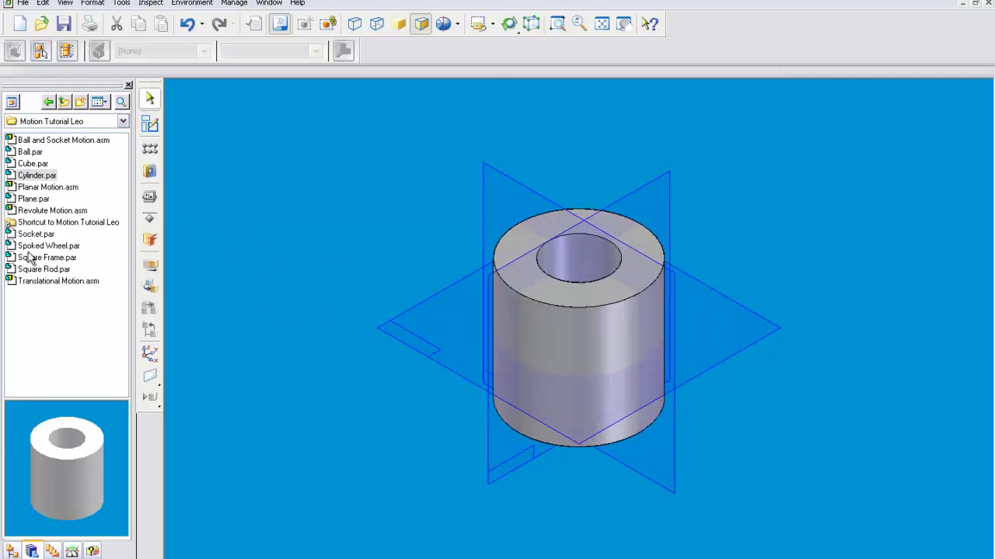
left_click_drag(26, 249, 366, 252)
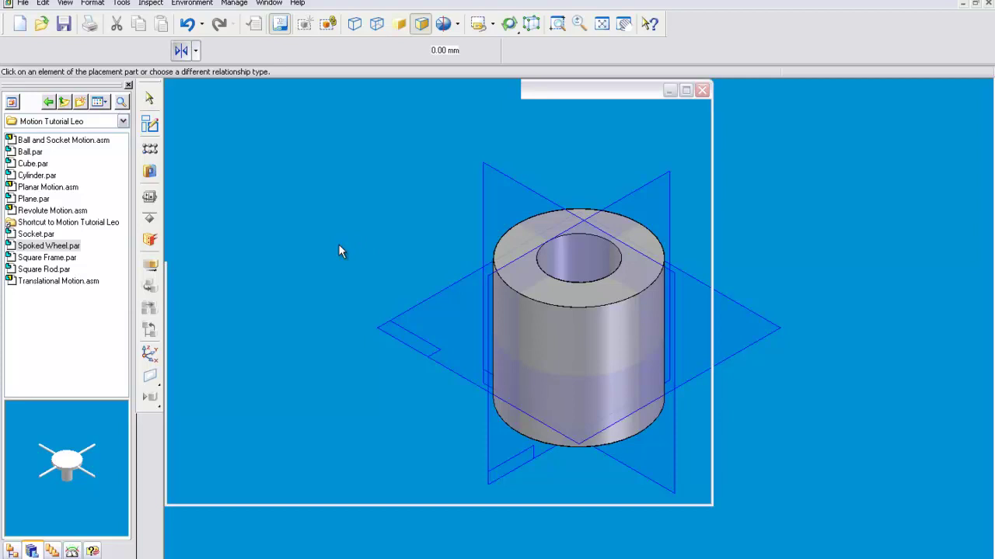
Axially align the Spoked Wheel's round face with the Cylinder's round face.
left_click(195, 50)
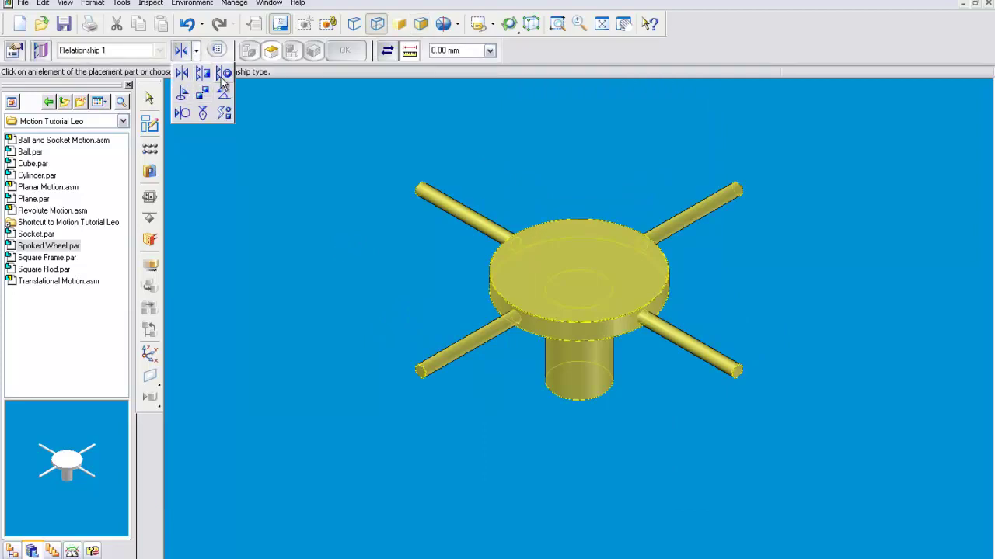
left_click(224, 73)
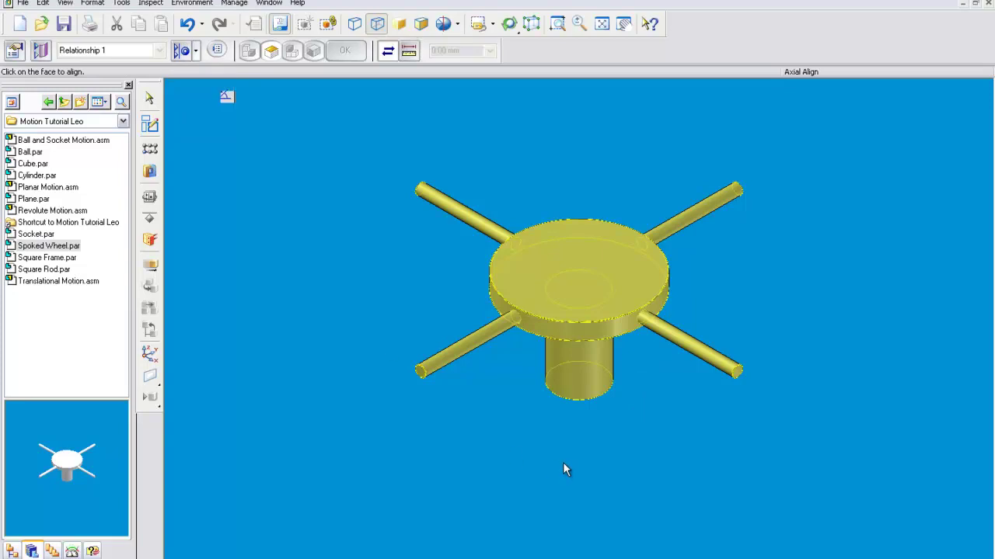
left_click(585, 381)
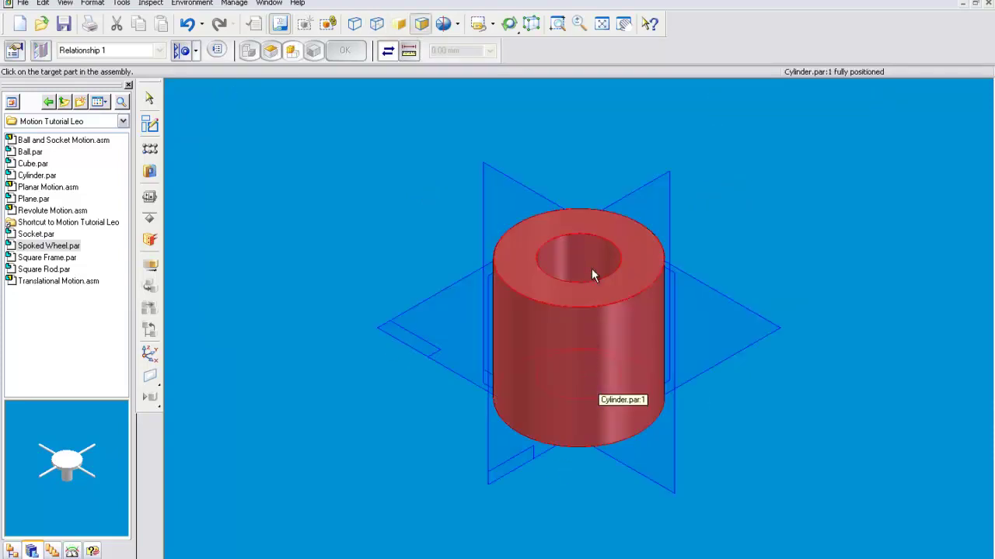
left_click(592, 270)
left_click(556, 252)
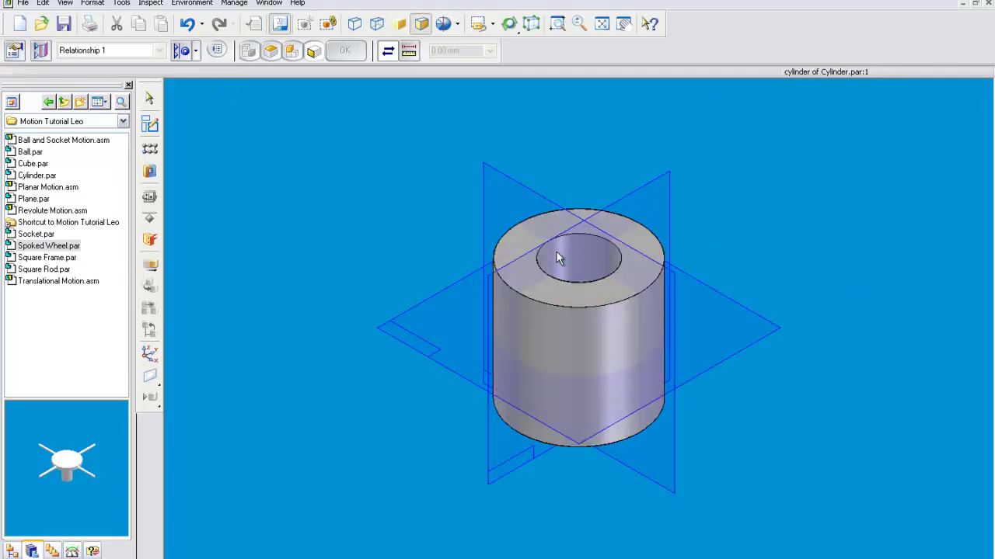
left_click(345, 51)
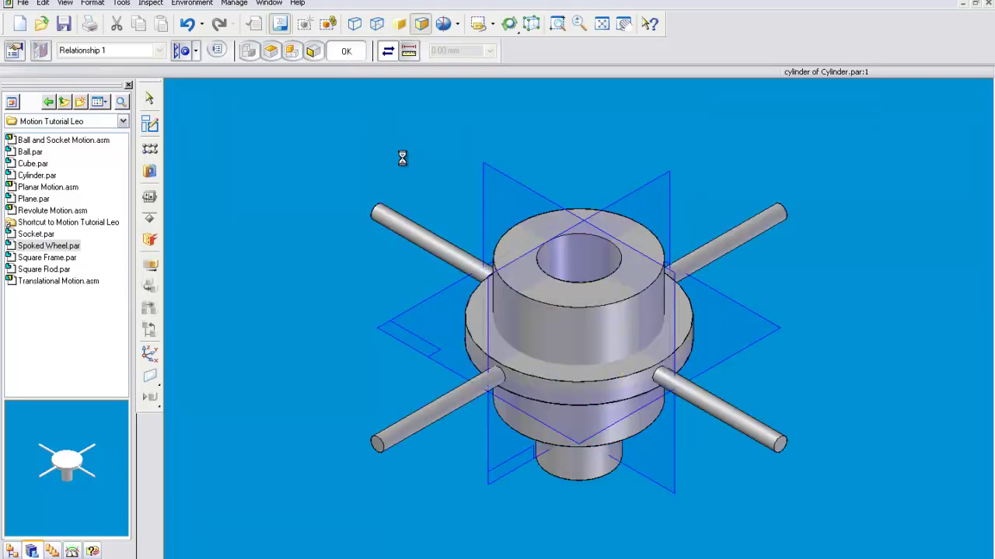
Mate the wheel's underside to the cylinder's top face with a 0.00 mm offset.
left_click(195, 50)
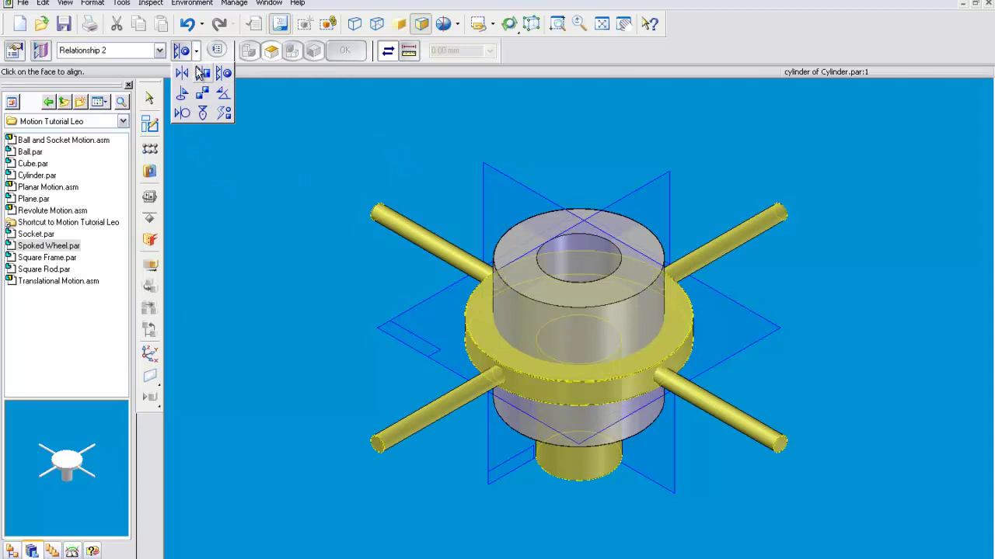
left_click(181, 72)
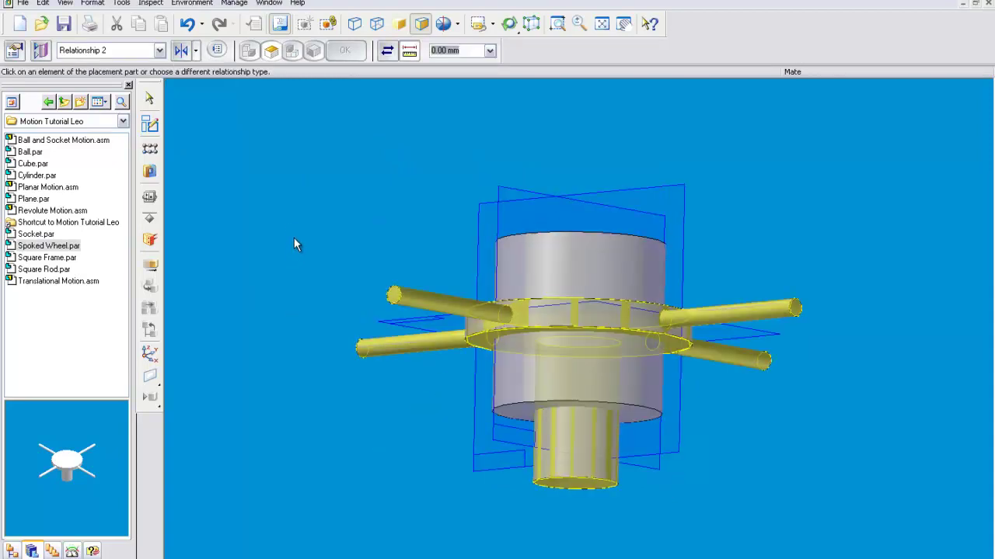
left_click(480, 342)
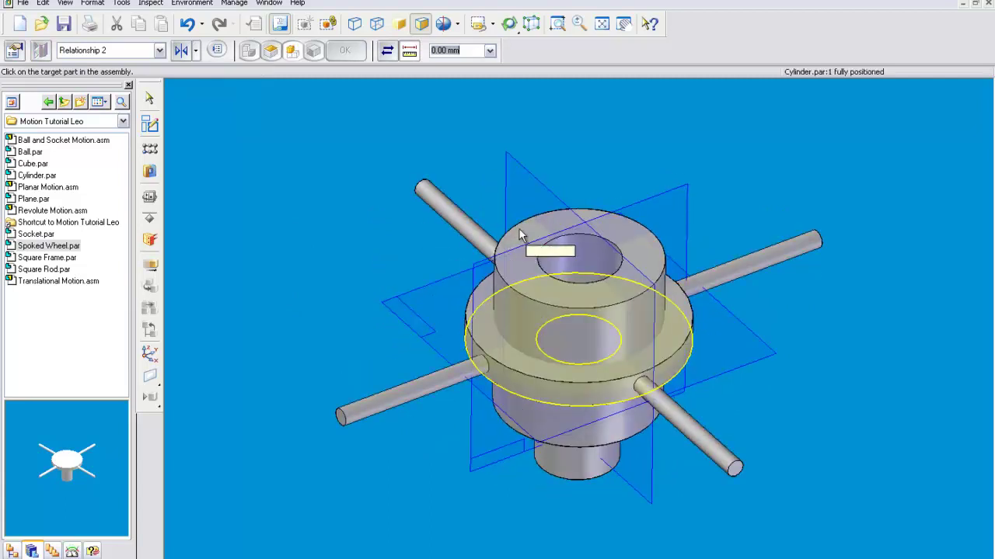
left_click(520, 227)
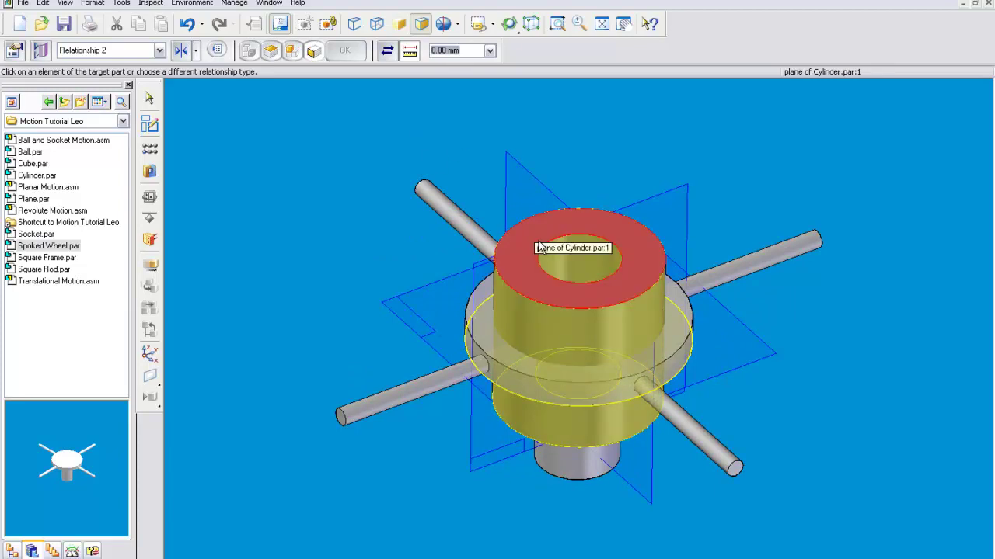
left_click(535, 243)
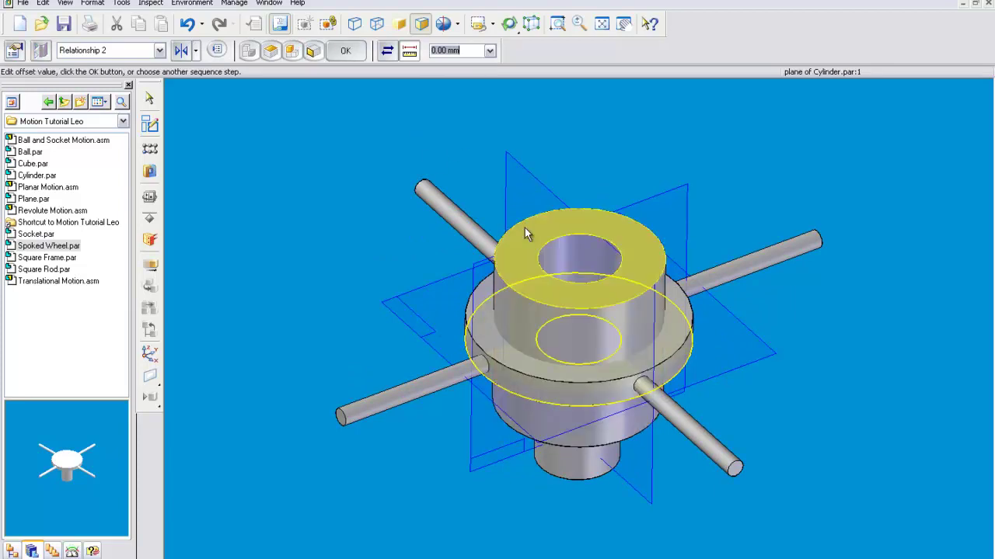
left_click(345, 52)
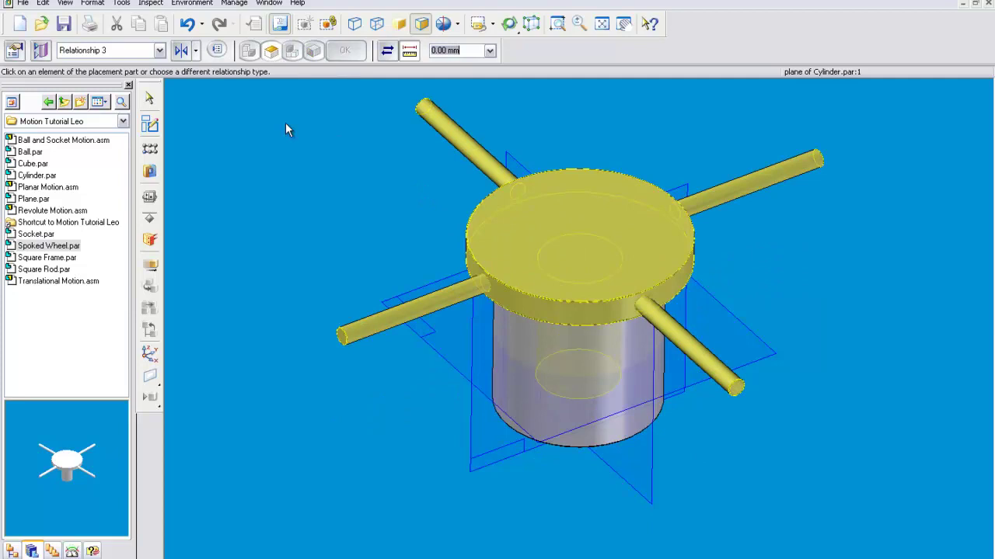
Give the Cylinder a Blue face style.
left_click(150, 98)
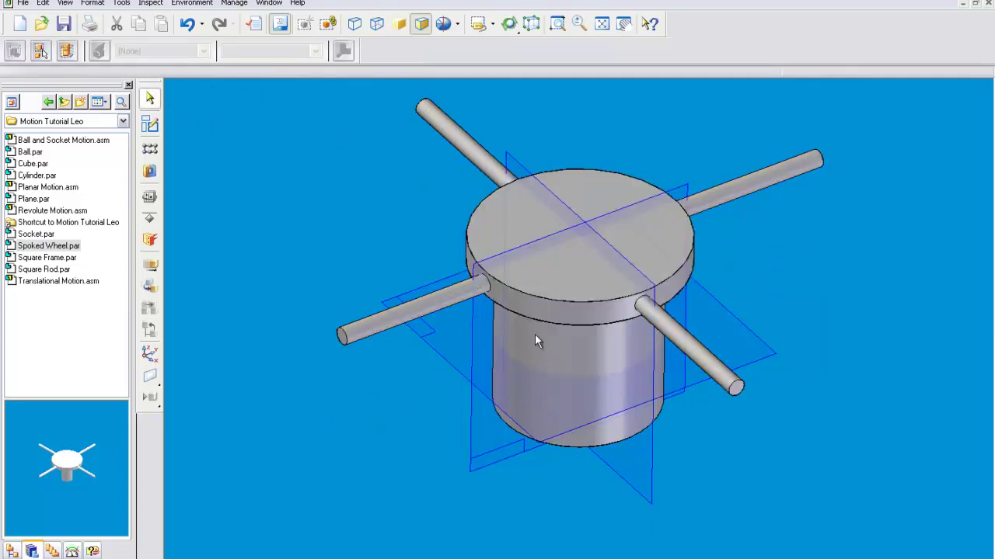
left_click(568, 439)
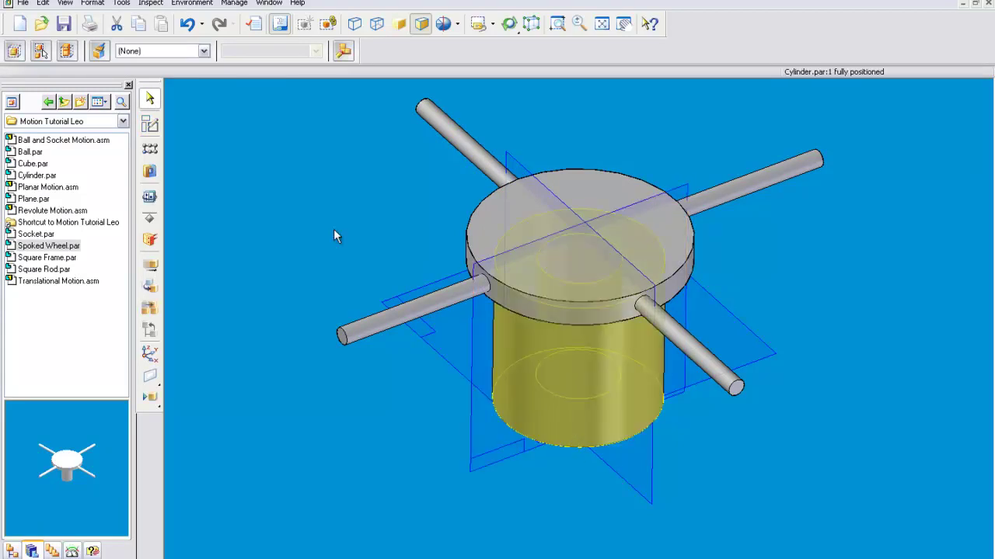
left_click(204, 50)
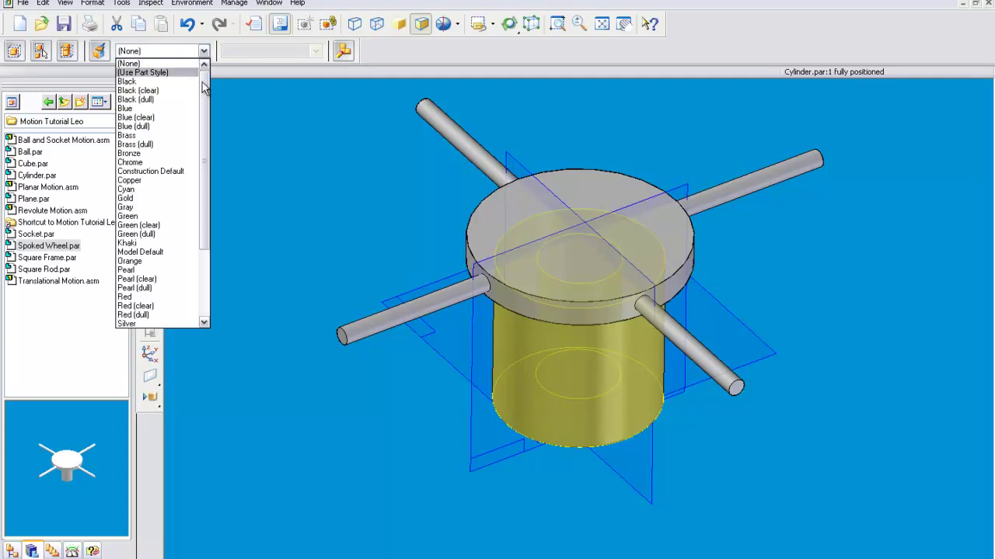
left_click(155, 108)
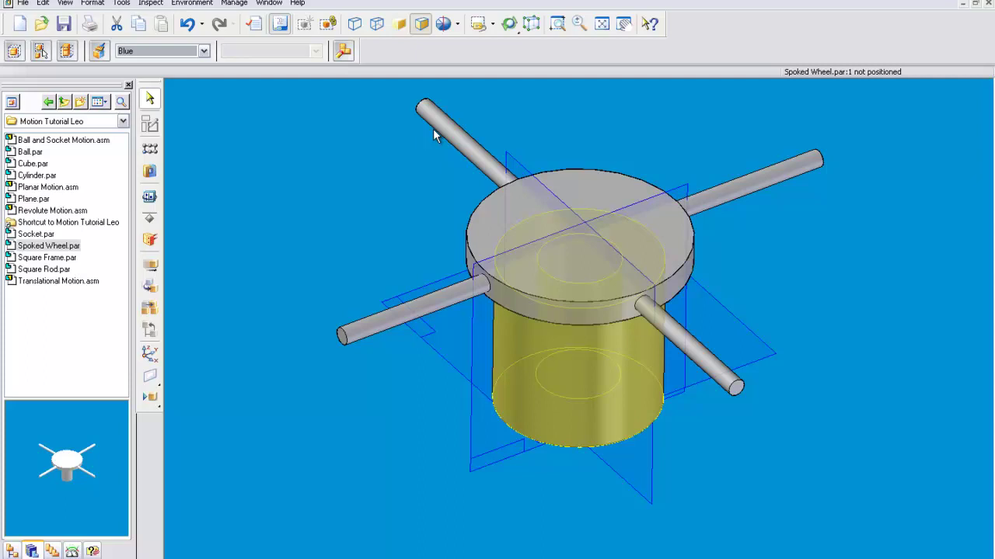
Give the Spoked Wheel a Red face style.
left_click(204, 50)
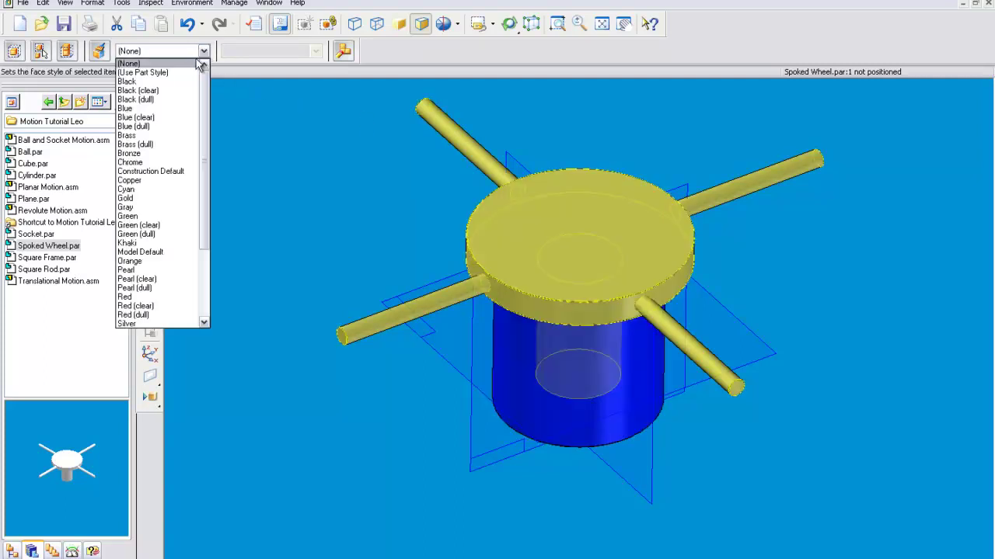
left_click(130, 297)
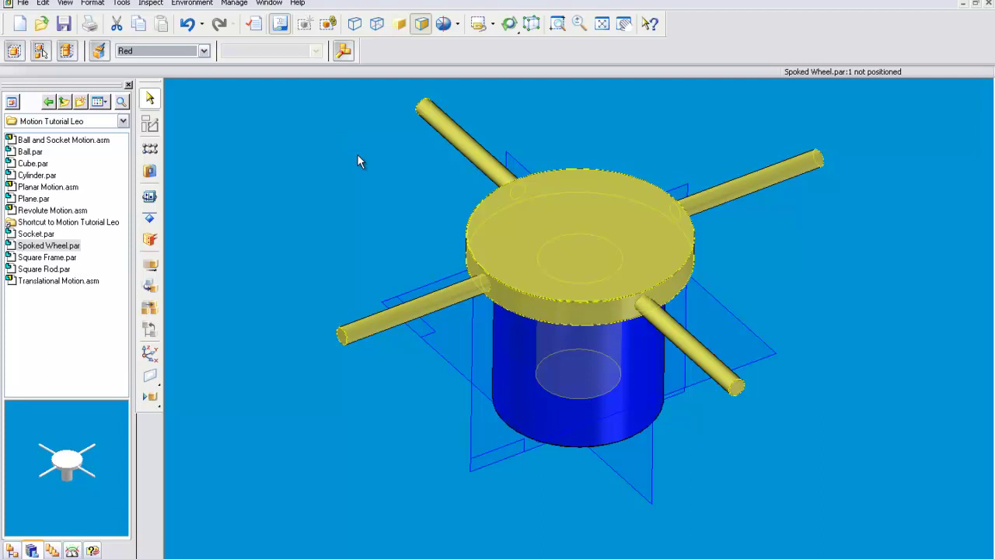
left_click(317, 188)
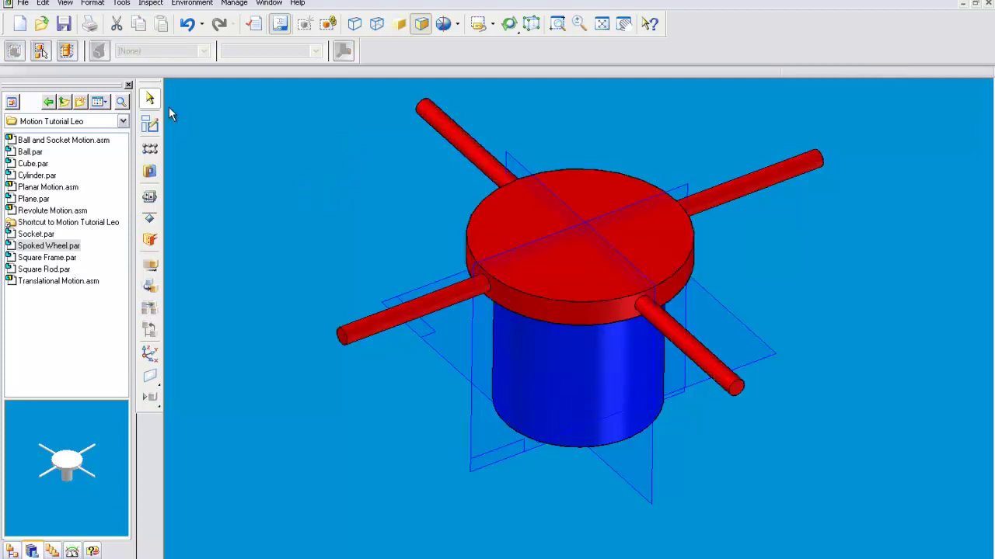
In File Properties Units, set Length Unit to in with 0.123 precision.
left_click(24, 5)
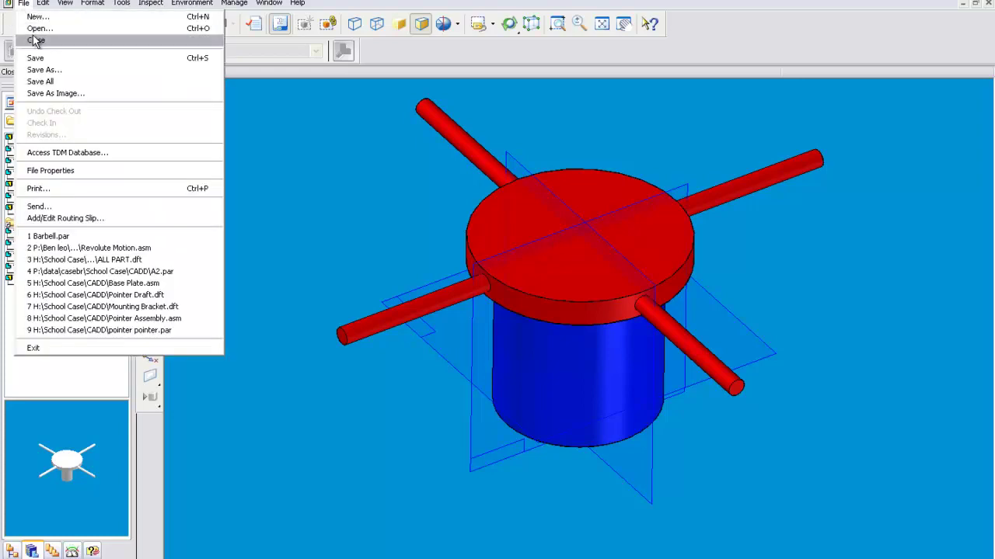
left_click(54, 170)
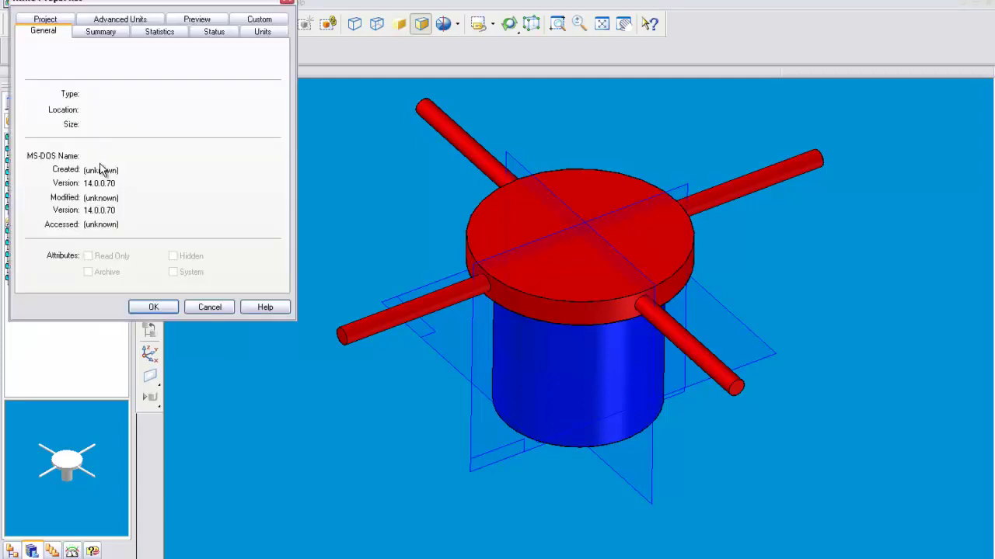
left_click(271, 32)
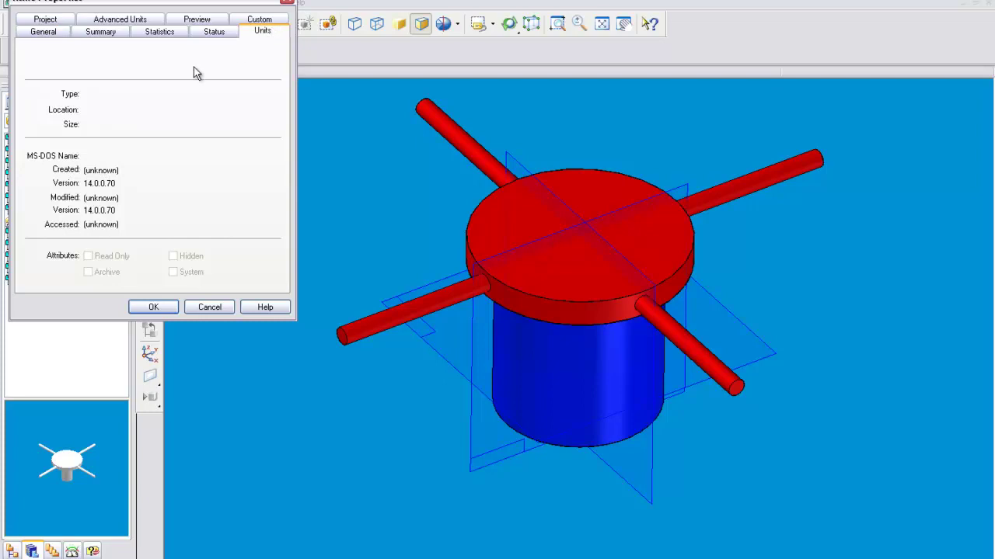
left_click(113, 73)
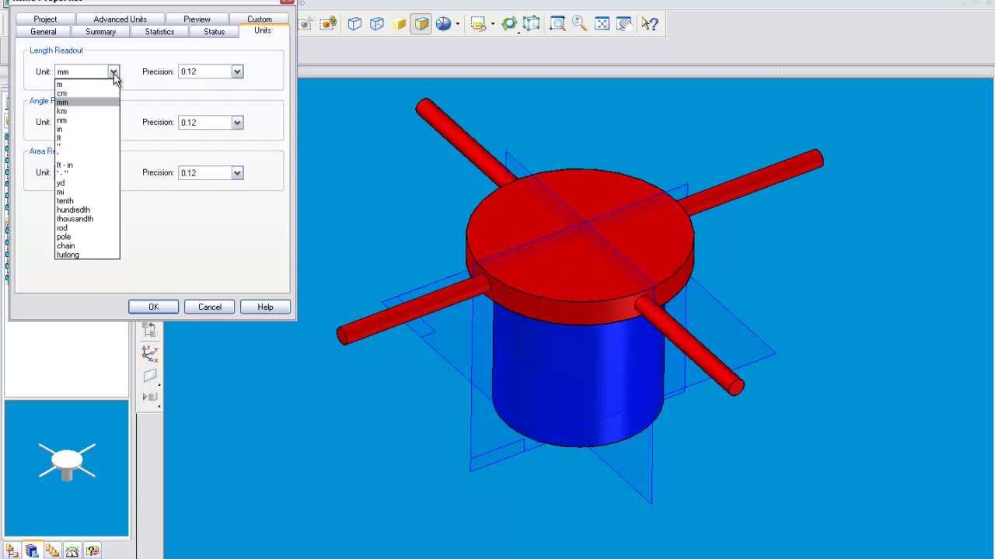
left_click(75, 129)
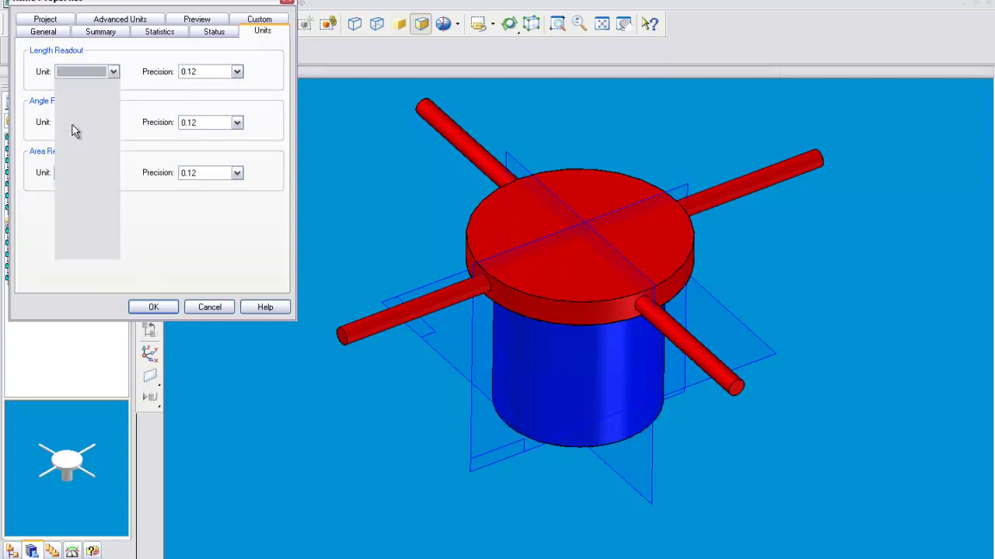
left_click(237, 71)
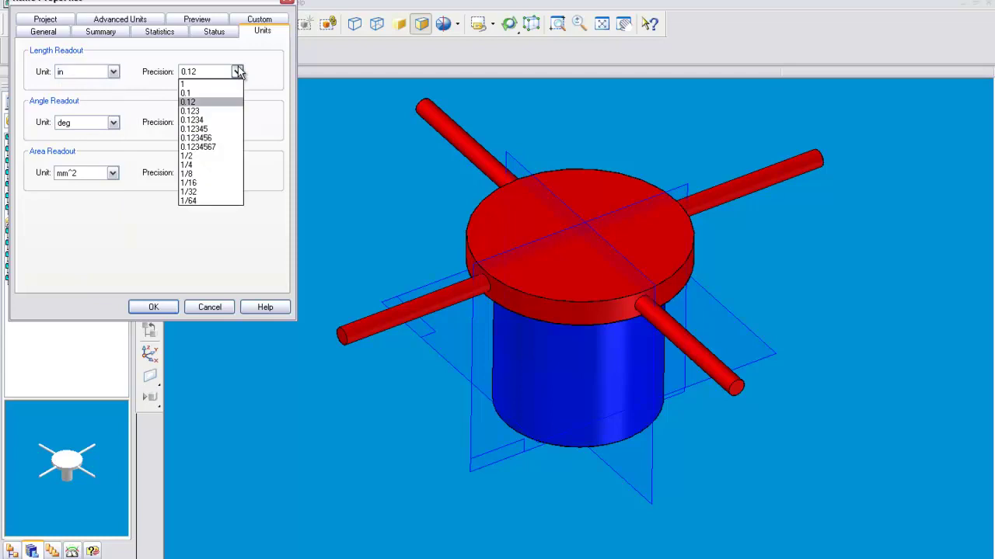
left_click(194, 111)
left_click(169, 311)
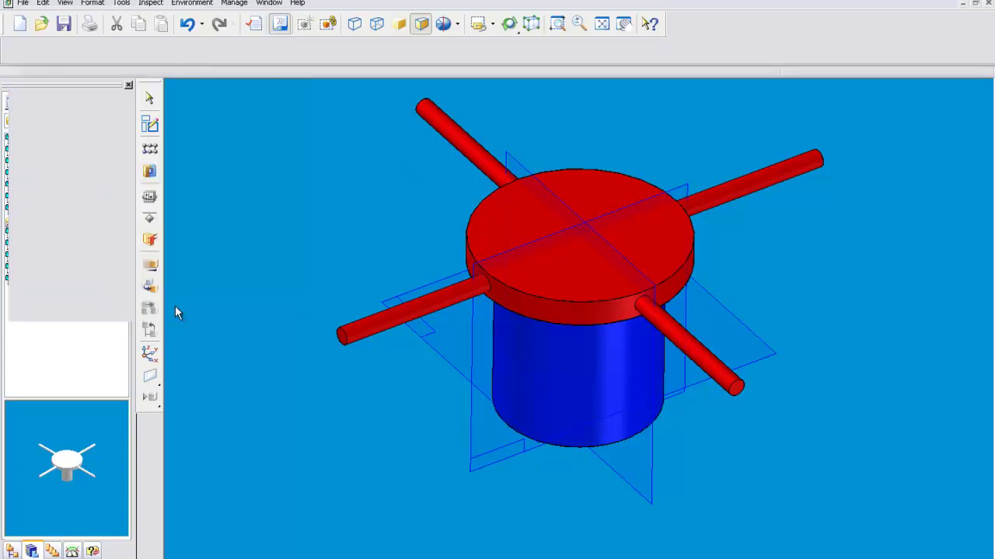
Switch to the Motion environment and accept adding the new parts automatically.
left_click(191, 4)
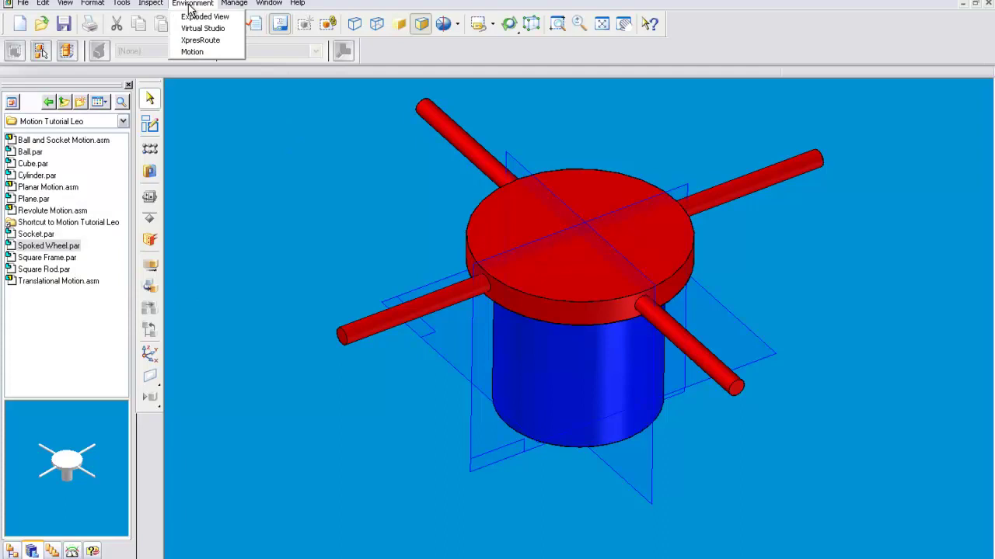
left_click(192, 52)
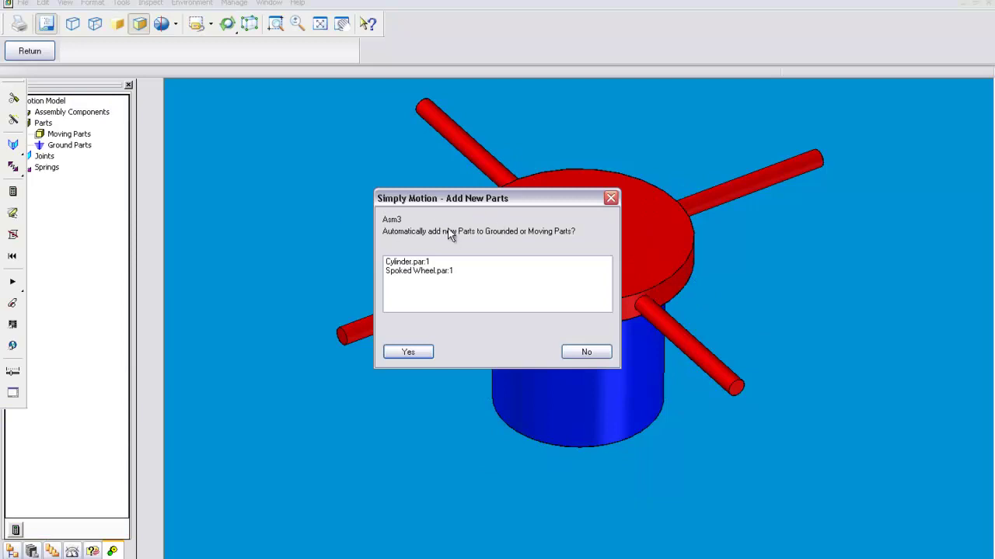
left_click(416, 351)
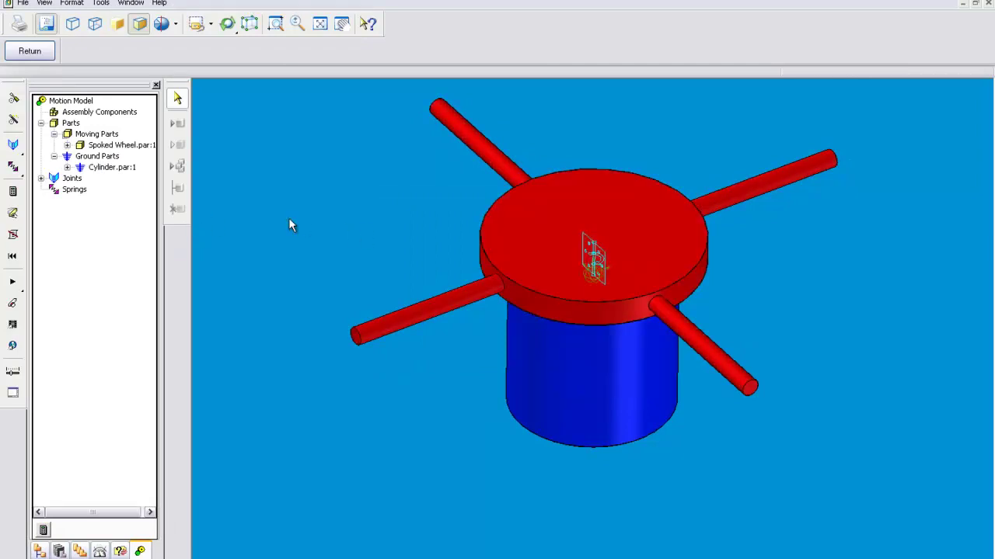
Cancel the user-defined joint and expand Joints to reveal the Revolute joint.
left_click(15, 148)
left_click(40, 143)
left_click(104, 272)
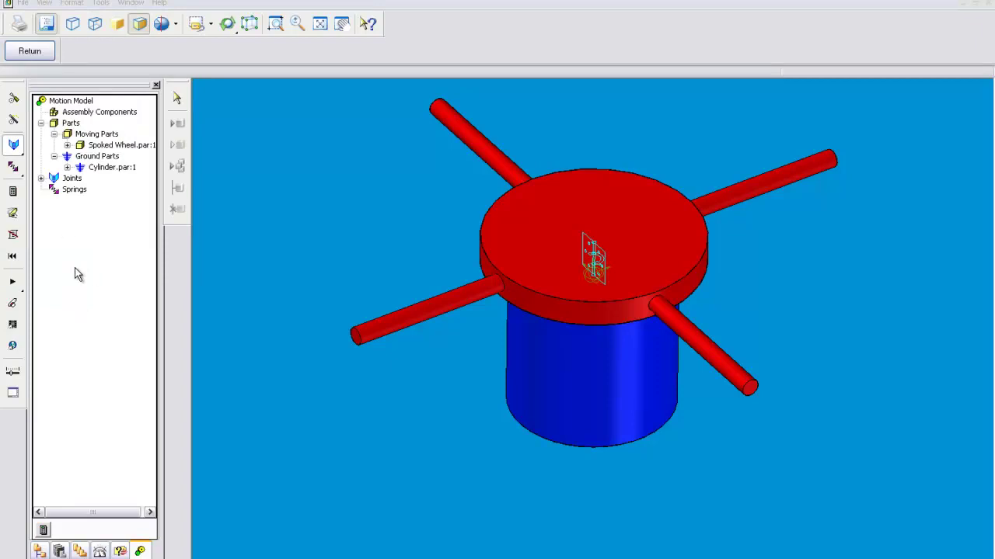
left_click(41, 179)
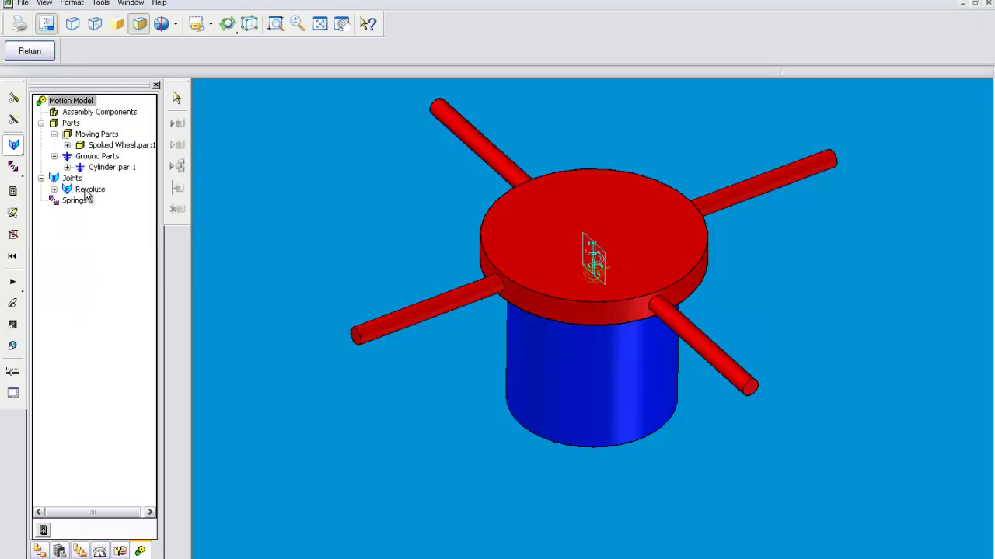
Set the Revolute joint to a Step displacement driving Rotate Z.
right_click(88, 194)
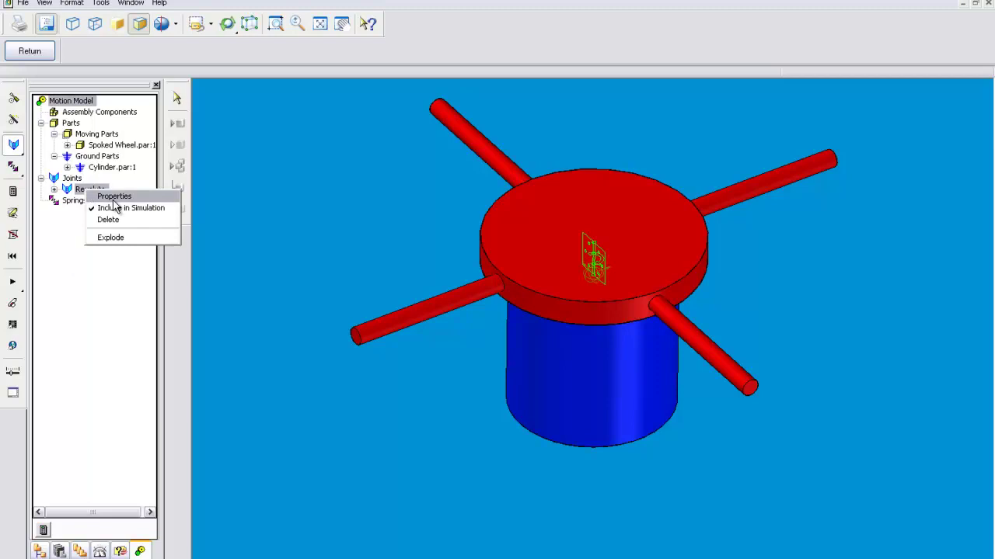
left_click(112, 199)
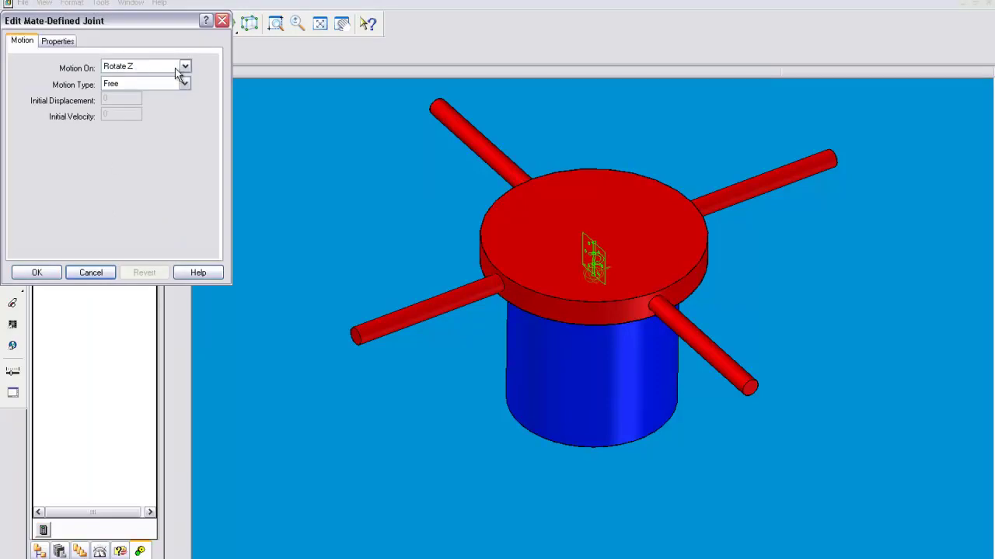
left_click(186, 69)
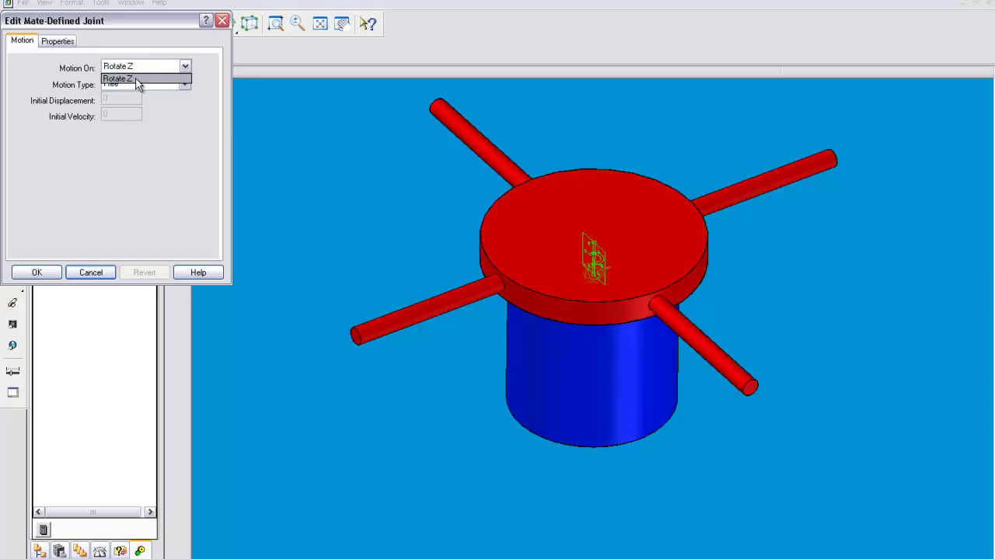
left_click(192, 88)
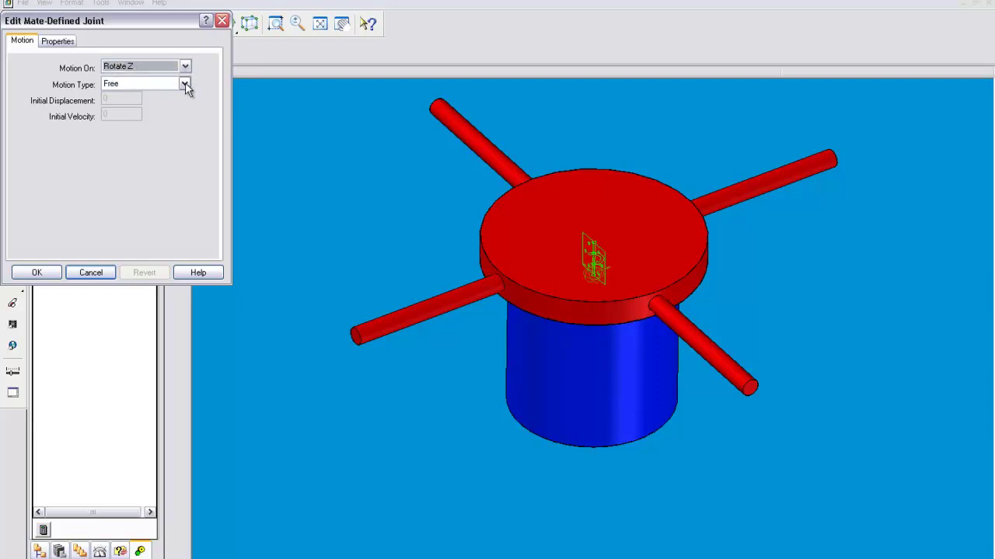
left_click(185, 85)
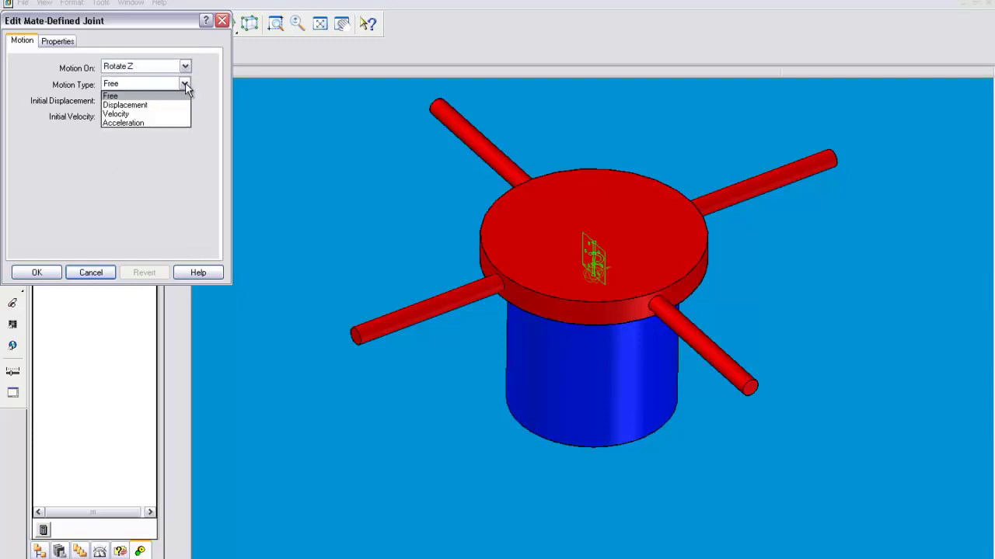
left_click(139, 105)
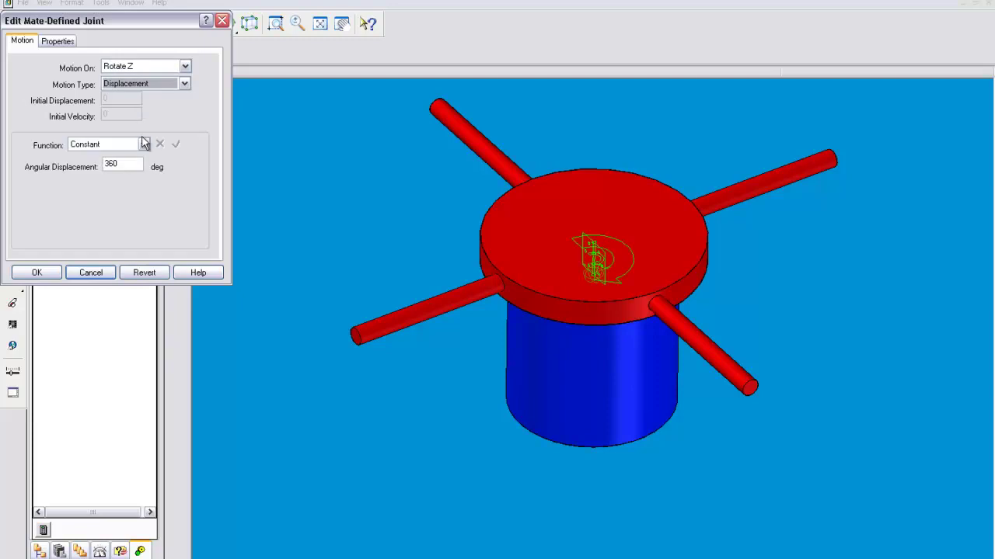
left_click(143, 145)
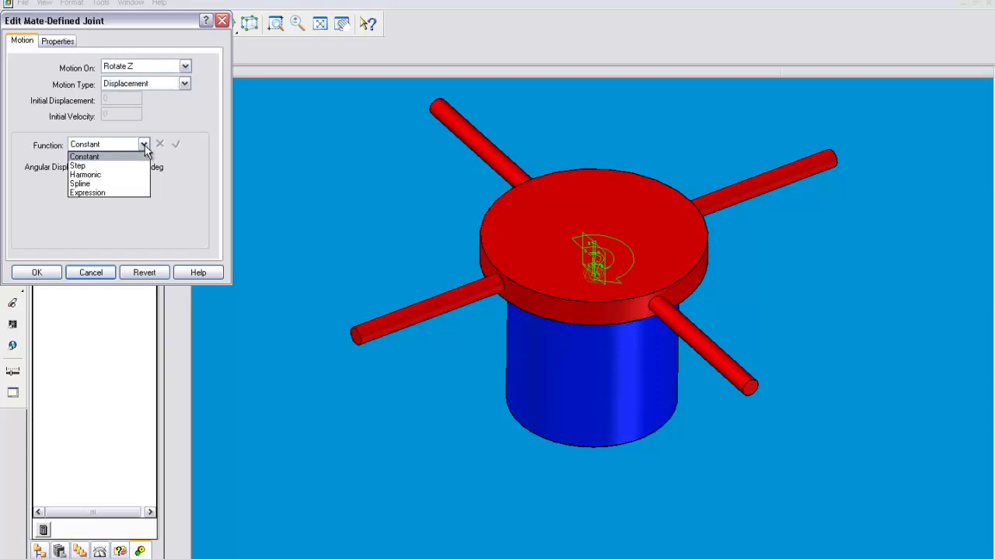
left_click(108, 166)
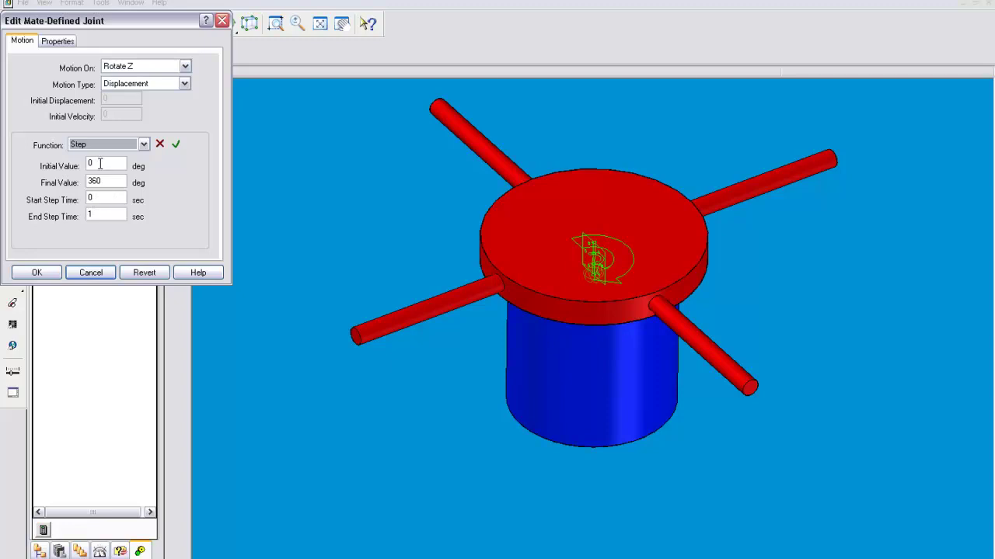
Change the step's final value from 360 to 90 degrees and apply.
left_click_drag(102, 181, 70, 184)
type("90")
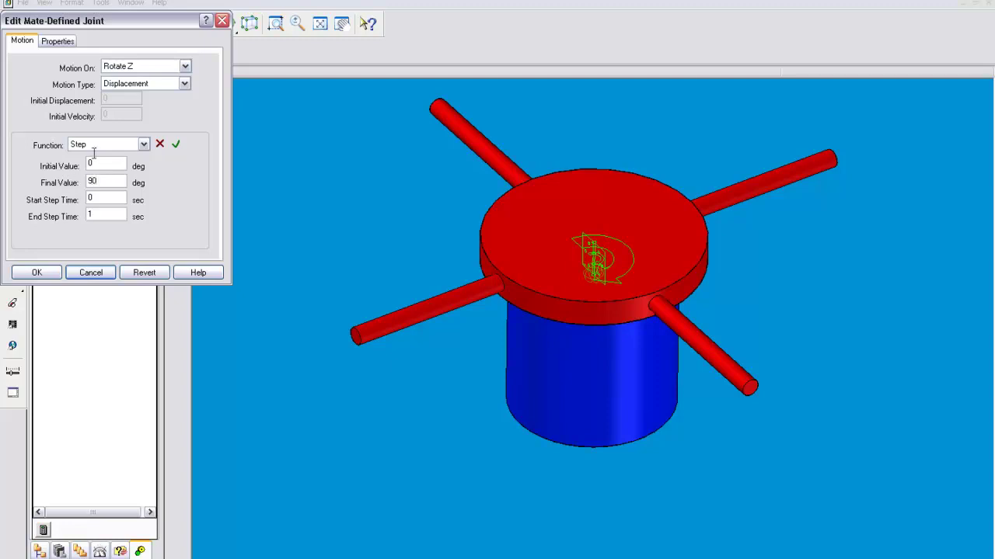
left_click(174, 139)
left_click(176, 146)
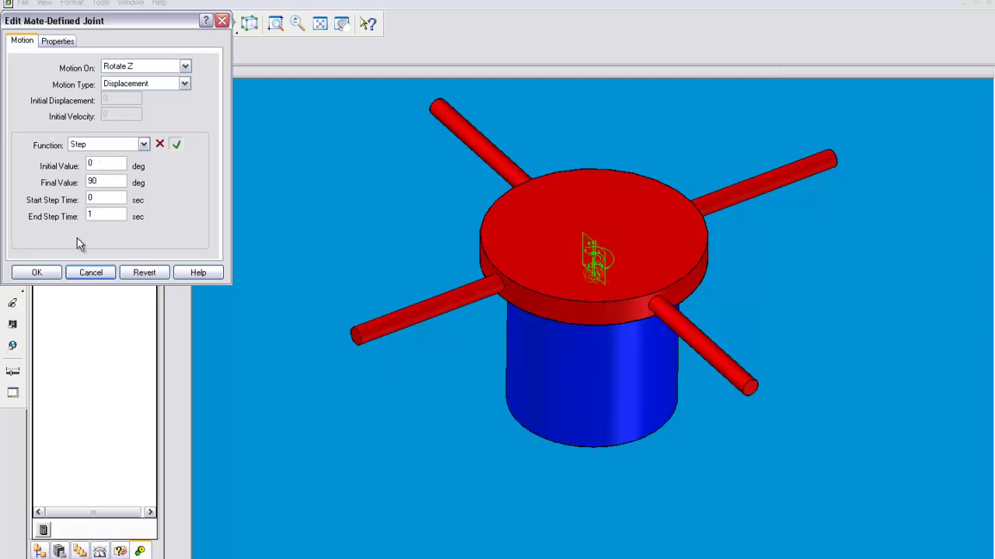
left_click(37, 273)
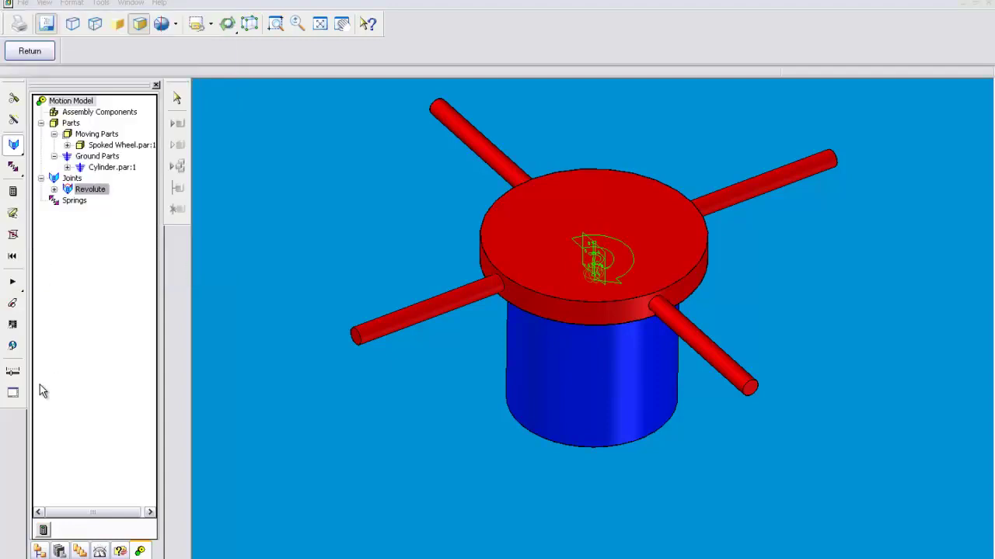
left_click(44, 531)
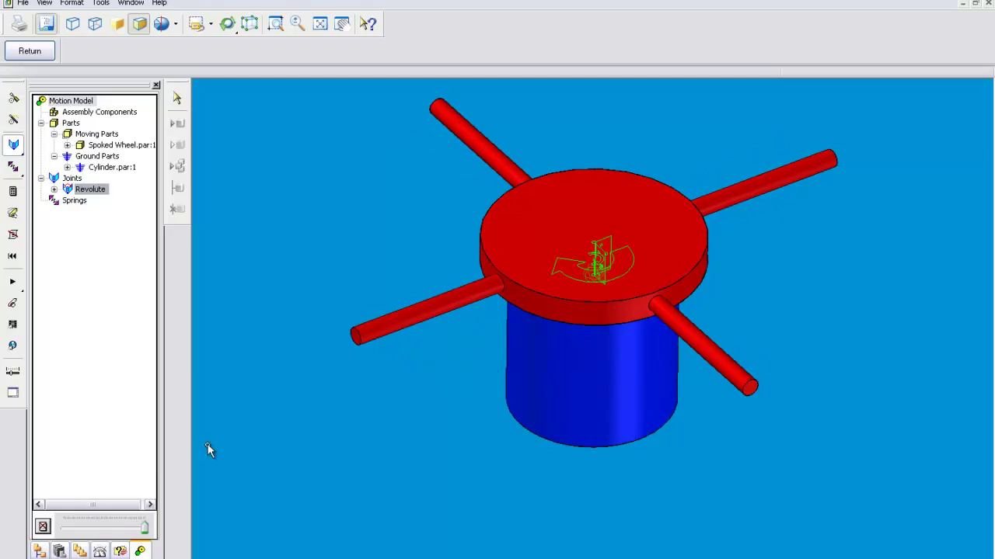
left_click(43, 529)
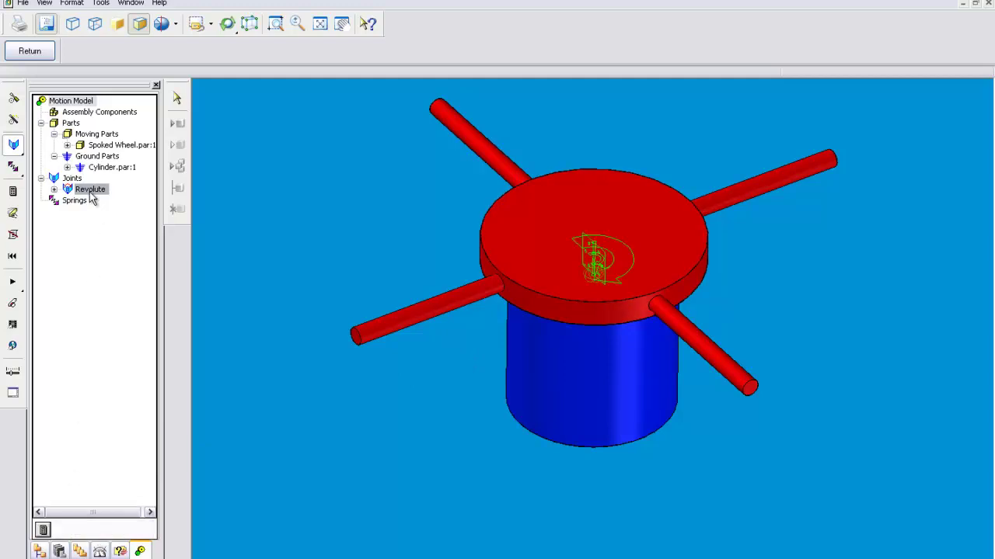
Set the Revolute step's final value to 180 degrees, simulate, and dismiss the solver errors.
right_click(91, 193)
left_click(104, 193)
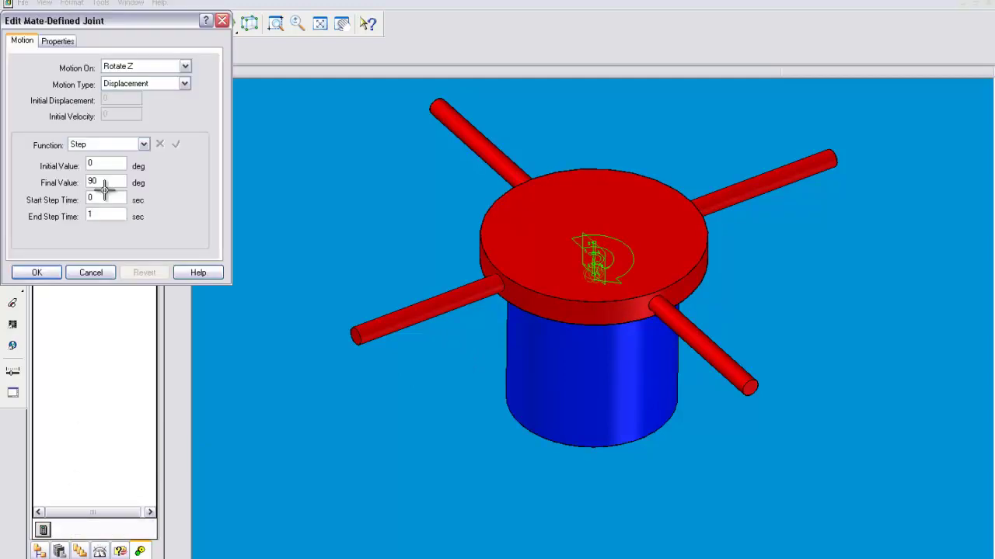
left_click(100, 181)
left_click_drag(100, 181, 23, 192)
type("180")
left_click(176, 144)
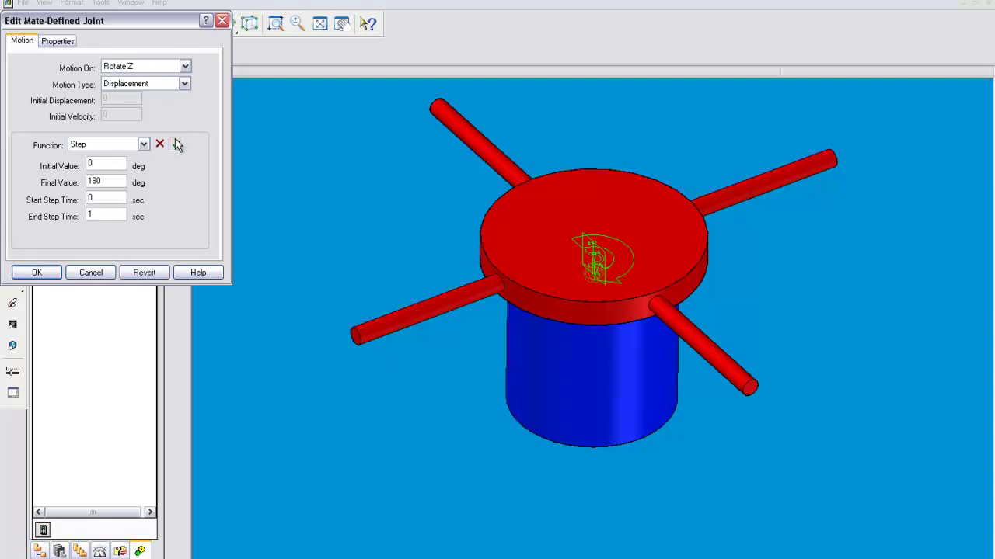
left_click(48, 273)
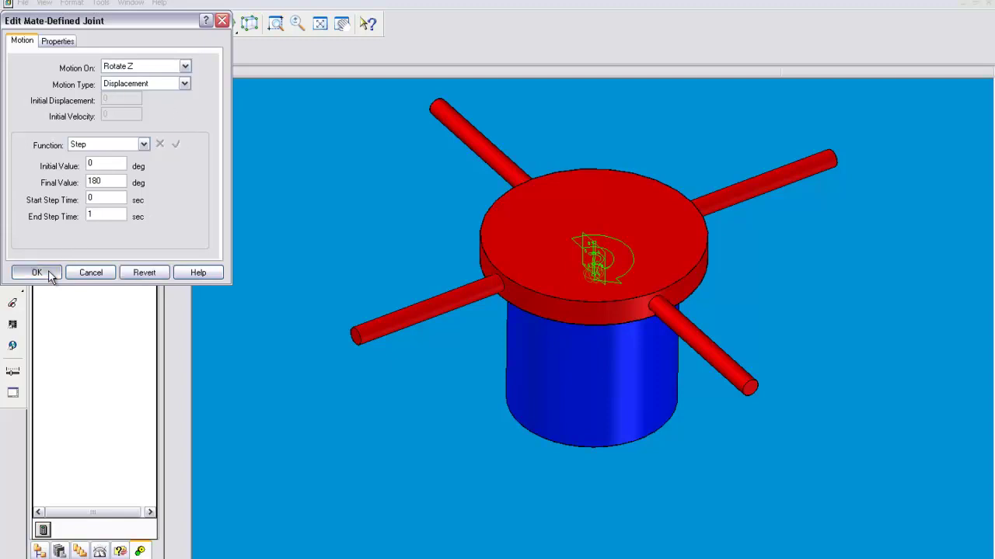
left_click(43, 531)
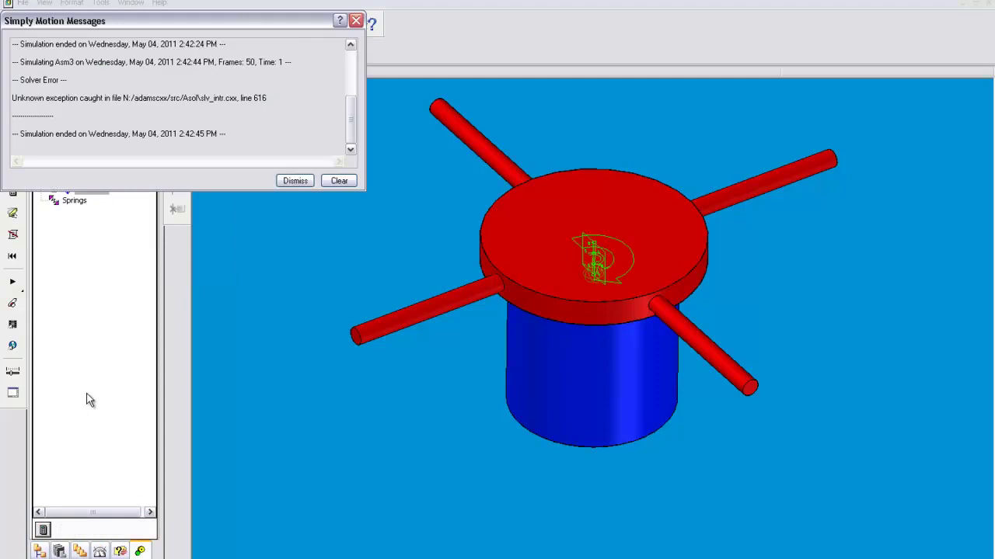
left_click(298, 181)
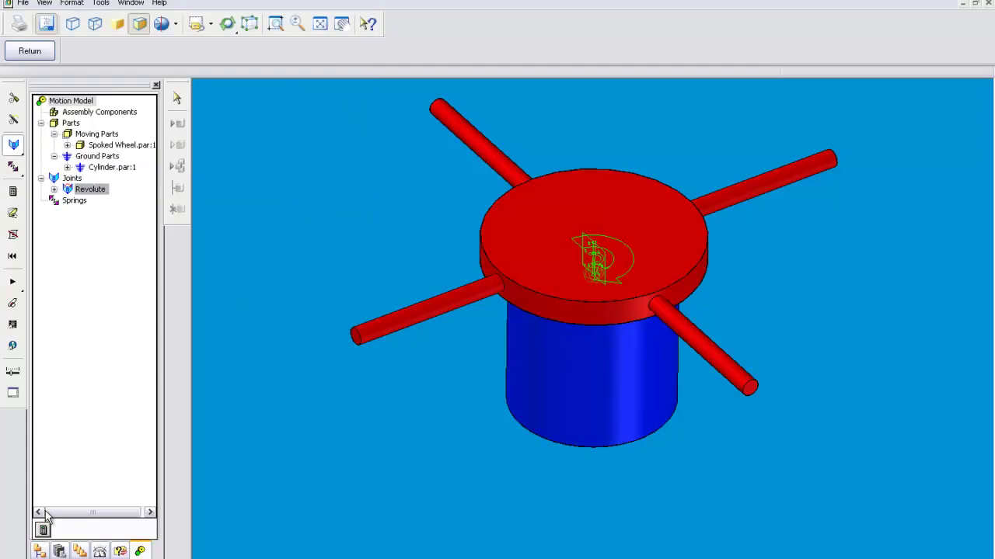
Set the Revolute step's final value to -90 degrees, simulate, and dismiss the solver errors.
right_click(89, 190)
left_click(116, 197)
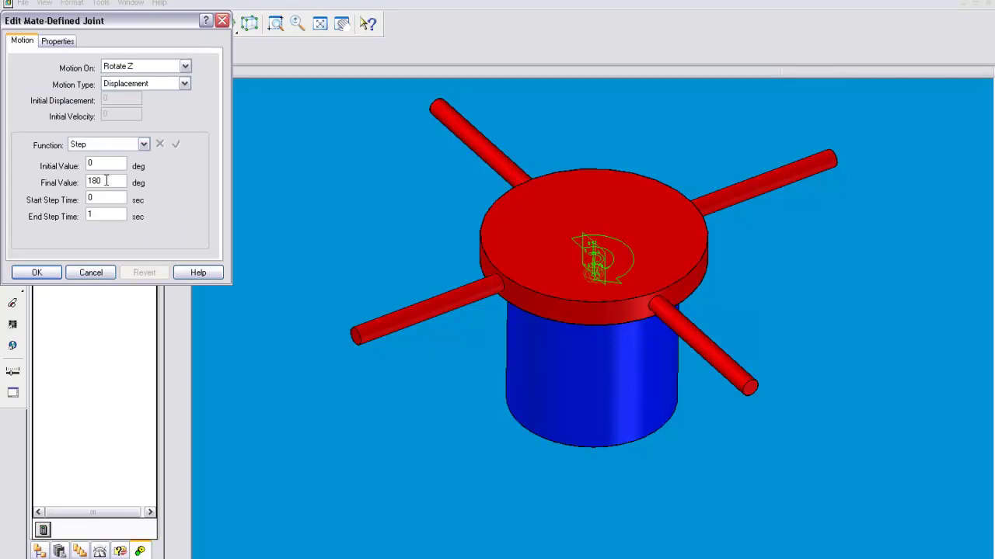
left_click_drag(106, 180, 55, 185)
type("1")
type("-90")
left_click(175, 145)
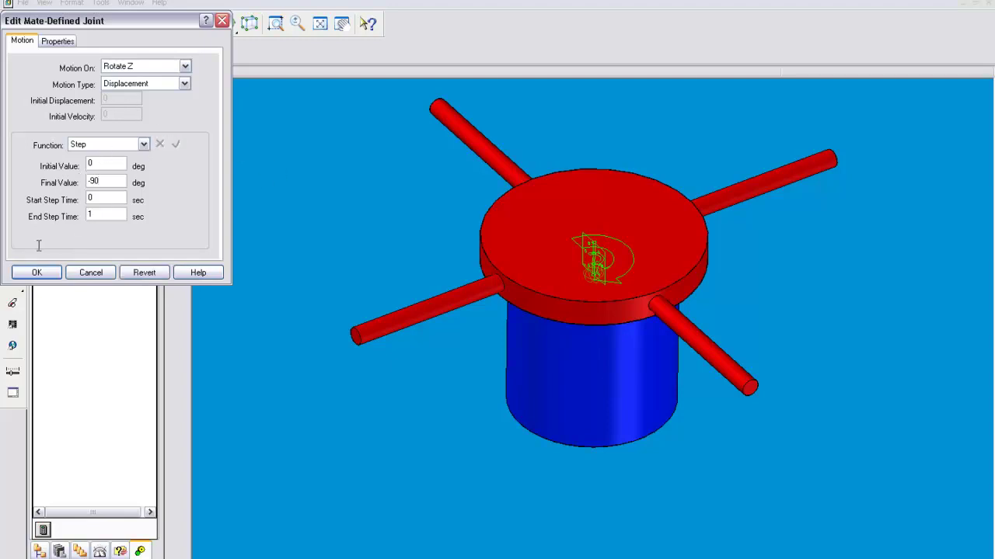
left_click(37, 273)
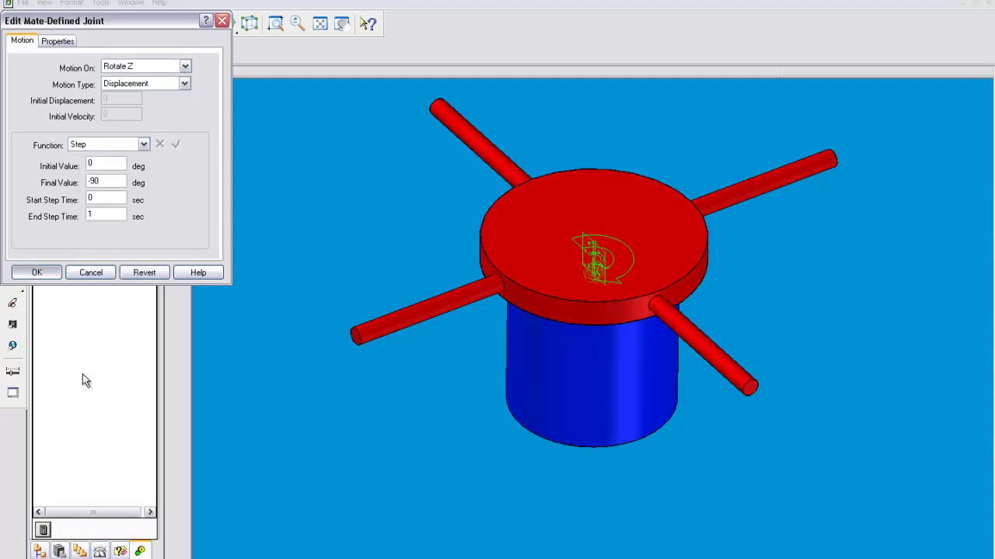
left_click(43, 530)
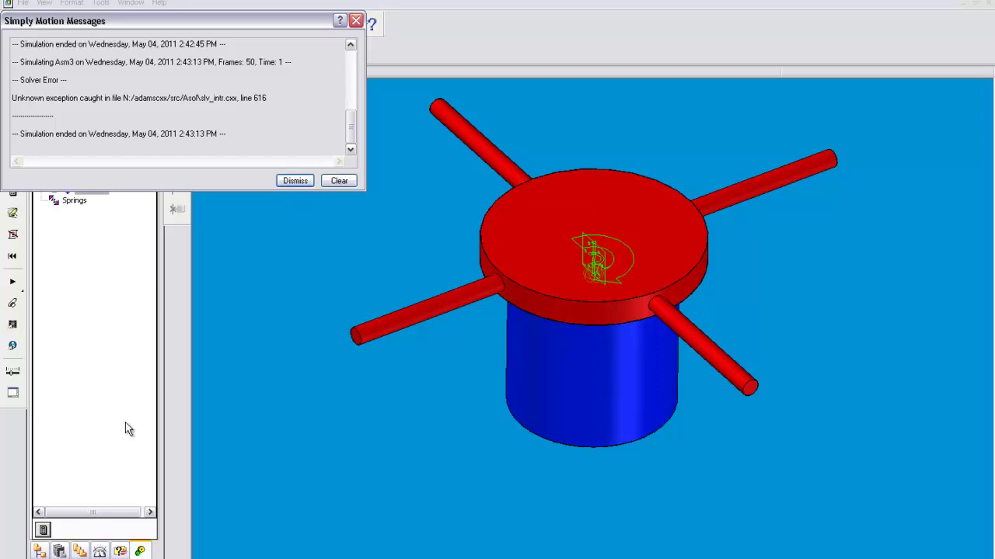
left_click(304, 181)
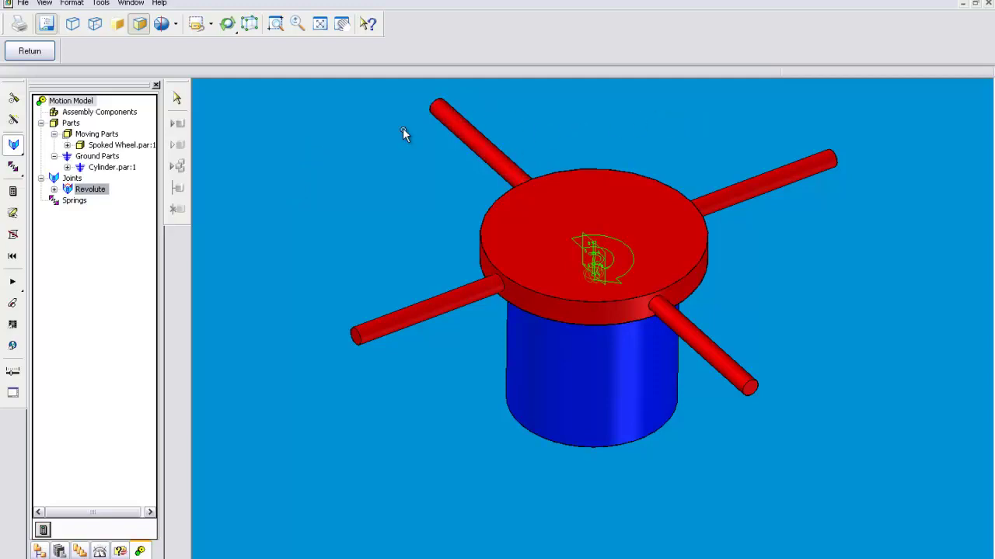
left_click(92, 190)
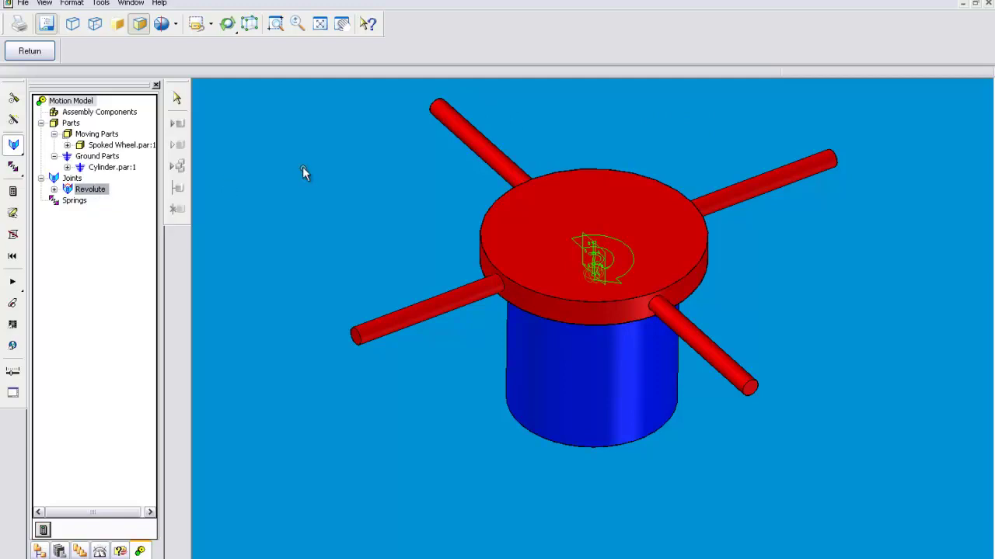